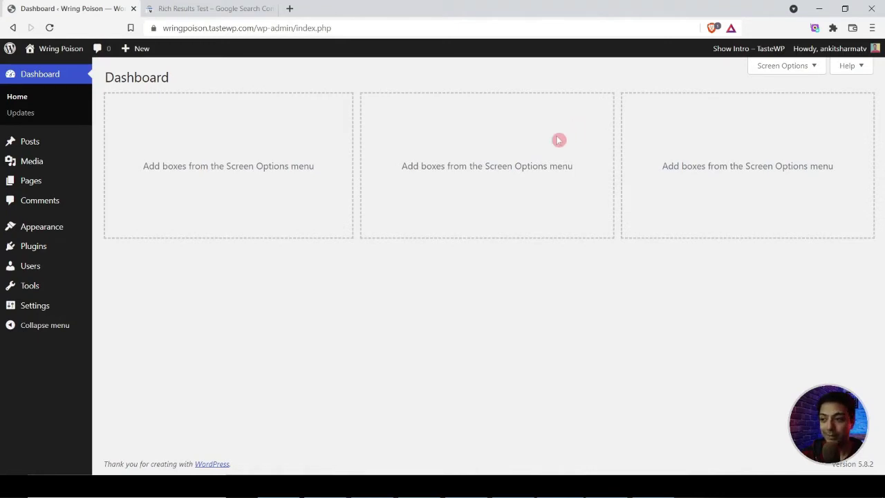
Copy the first post's public View link from All Posts and bring up the Rich Results Test
click(33, 141)
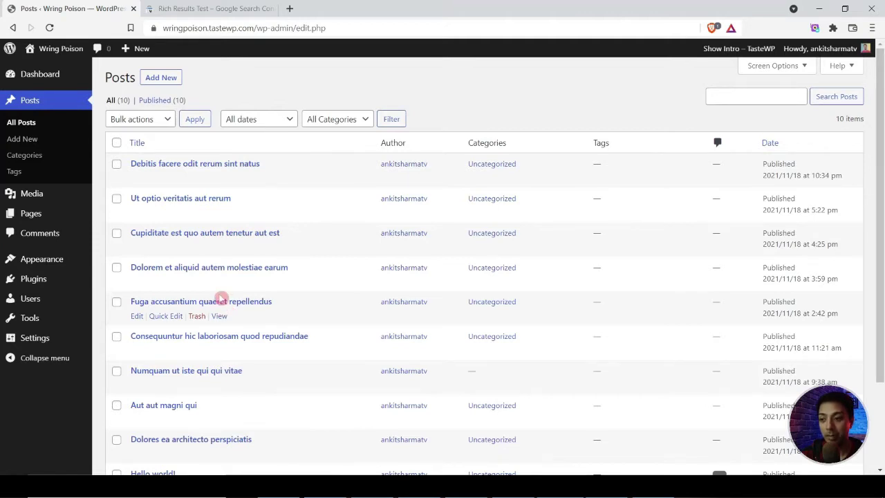
right_click(220, 178)
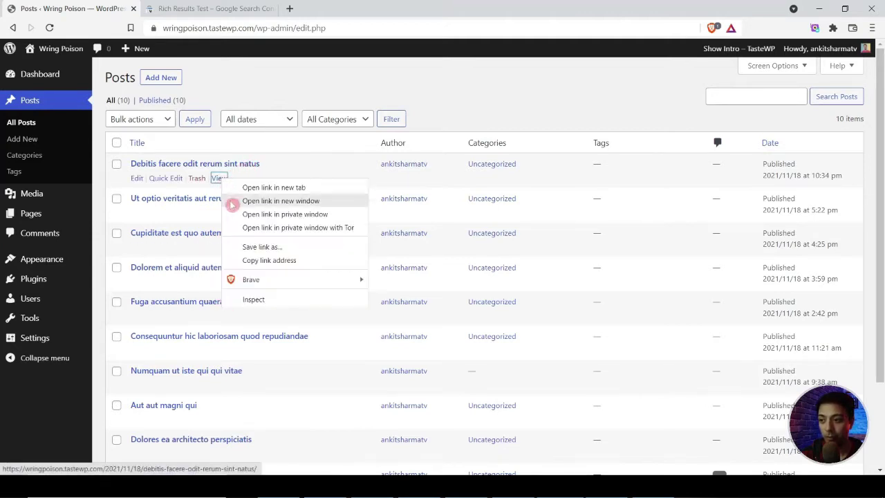
click(248, 260)
click(199, 7)
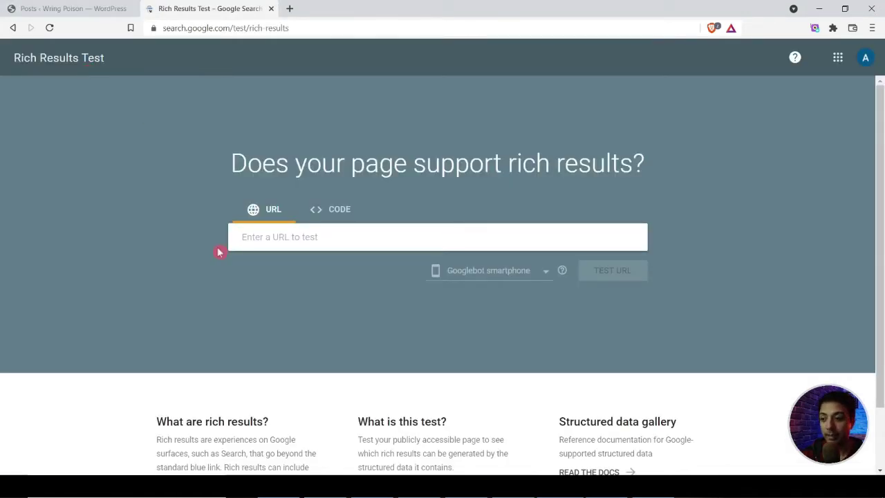
Test the pasted post URL, which crawls fine but shows no rich result items
key(ctrl+v)
click(736, 237)
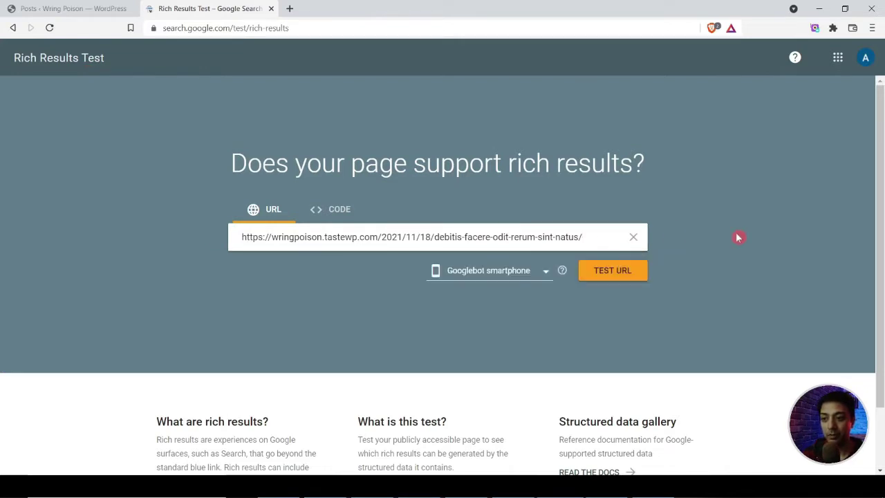
click(617, 271)
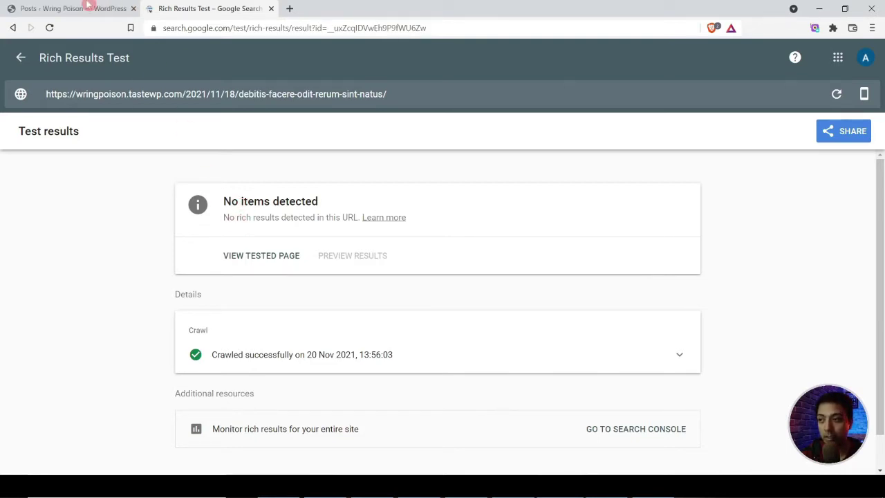
click(88, 8)
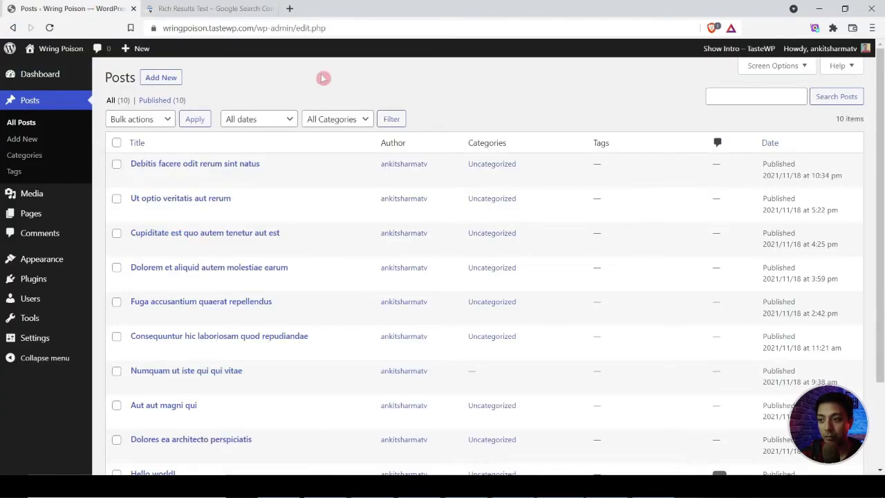
Search plugins for 'schema' and install Schema & Structured Data for WP & AMP
mouse_move(23, 279)
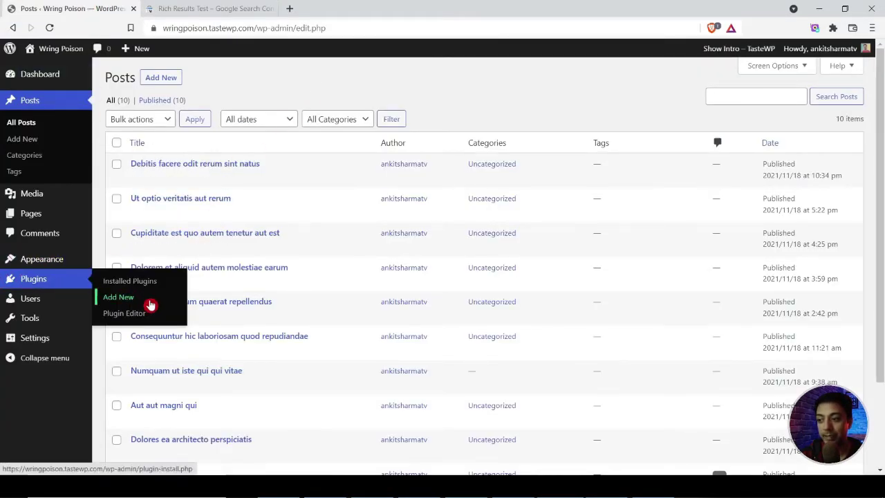
click(107, 302)
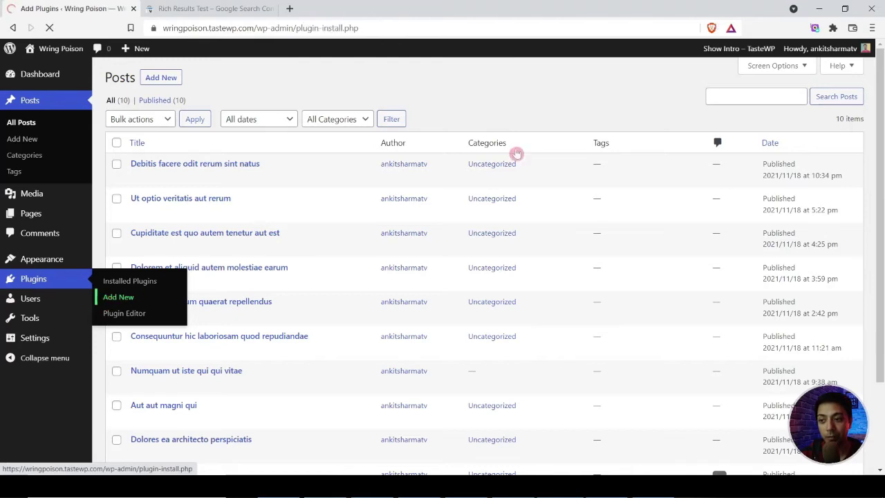
click(737, 110)
text(sc)
click(725, 128)
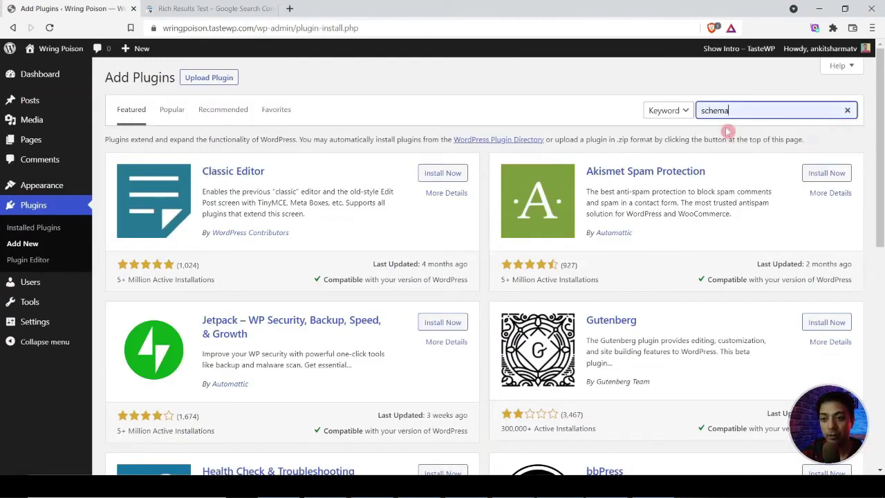
scroll(318, 282, down, 2)
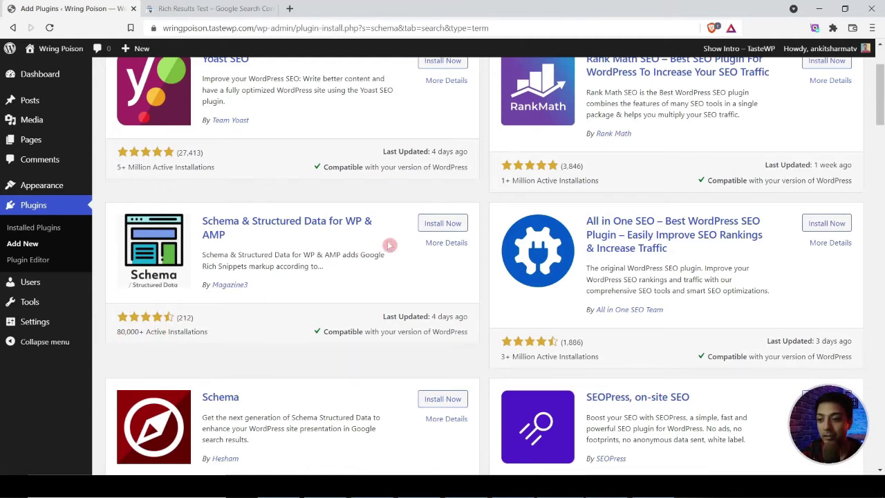
click(435, 223)
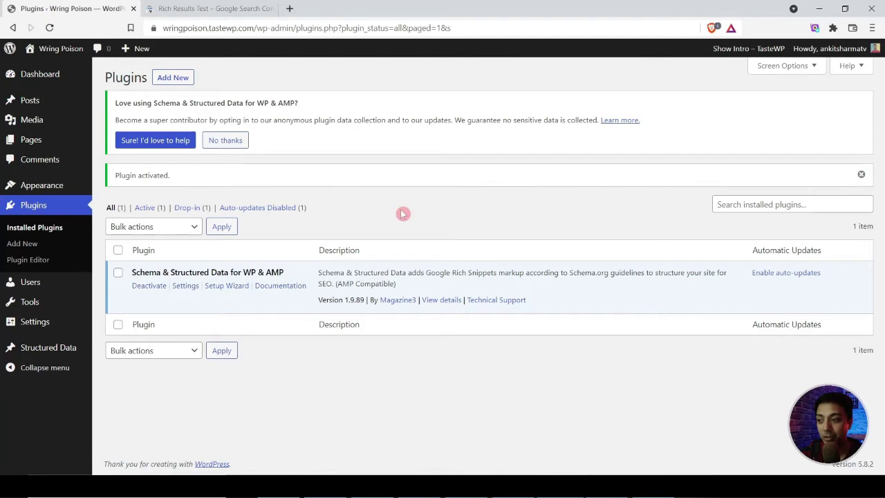
In the plugin's settings, set both the About and Contact pages to Sample Page
click(186, 286)
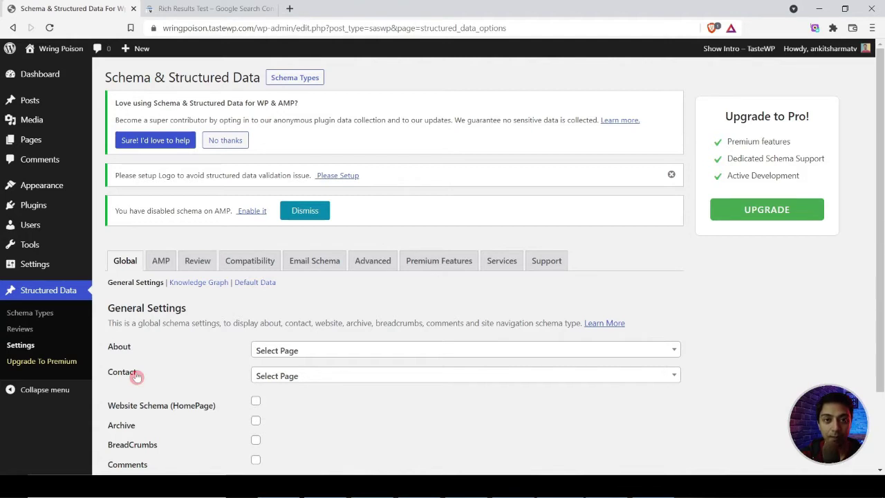
click(300, 347)
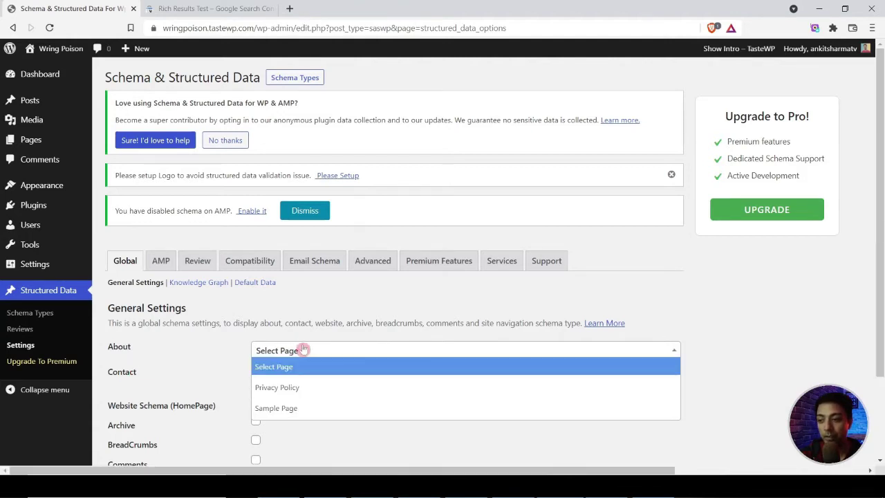
click(297, 412)
click(297, 379)
click(289, 431)
Enable Website Schema for the home page and the Sitelinks Search Box
scroll(340, 389, down, 2)
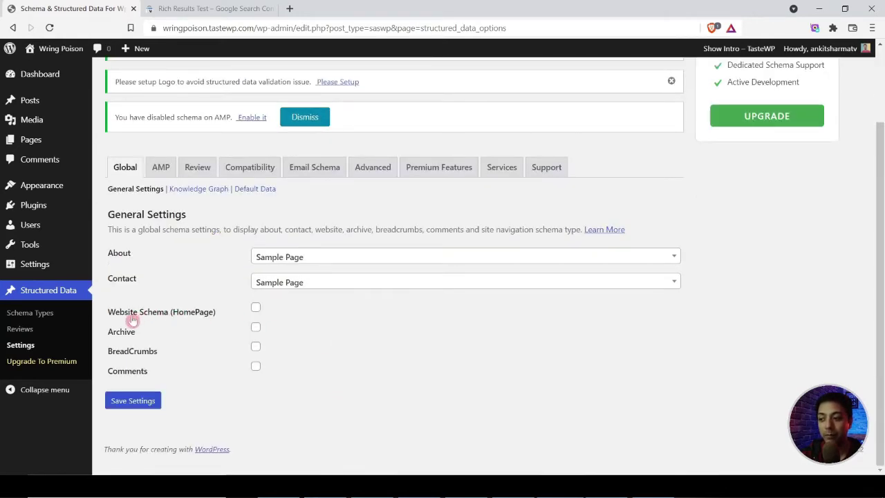
click(256, 309)
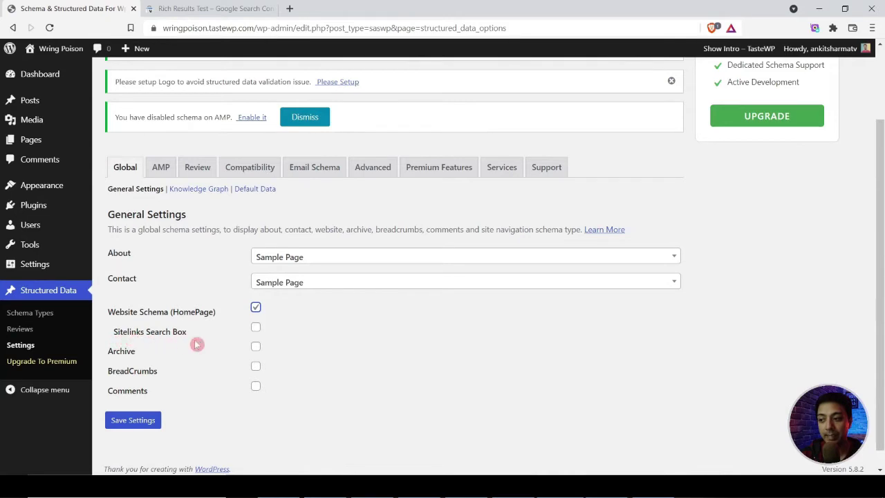
click(256, 329)
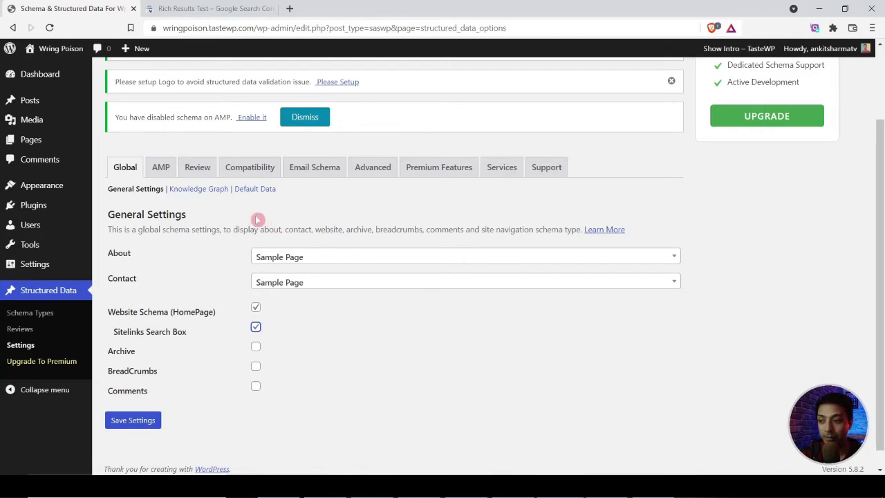
click(198, 190)
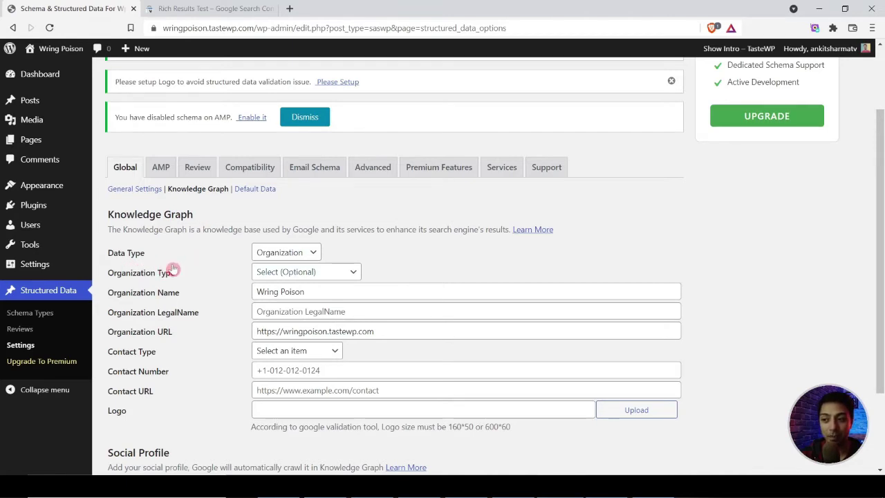
Confirm Organization as the Knowledge Graph data type, then go to the AMP settings
click(281, 254)
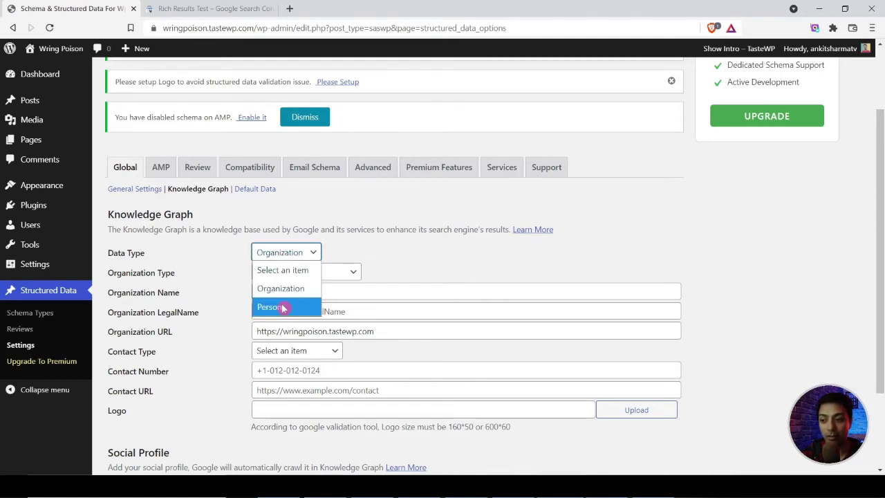
click(296, 255)
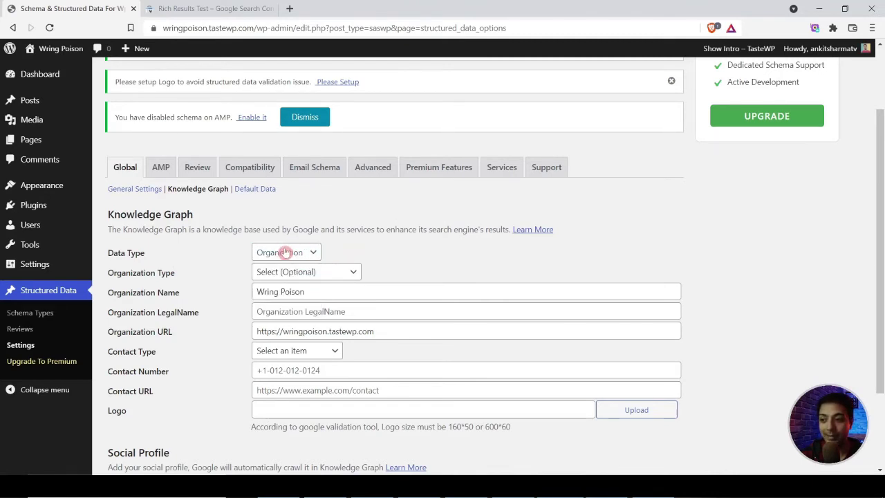
scroll(438, 303, down, 2)
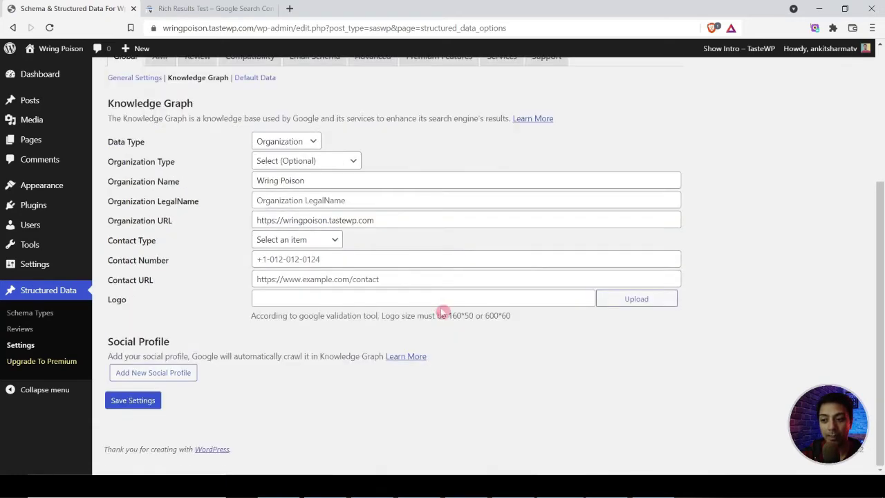
scroll(279, 296, up, 3)
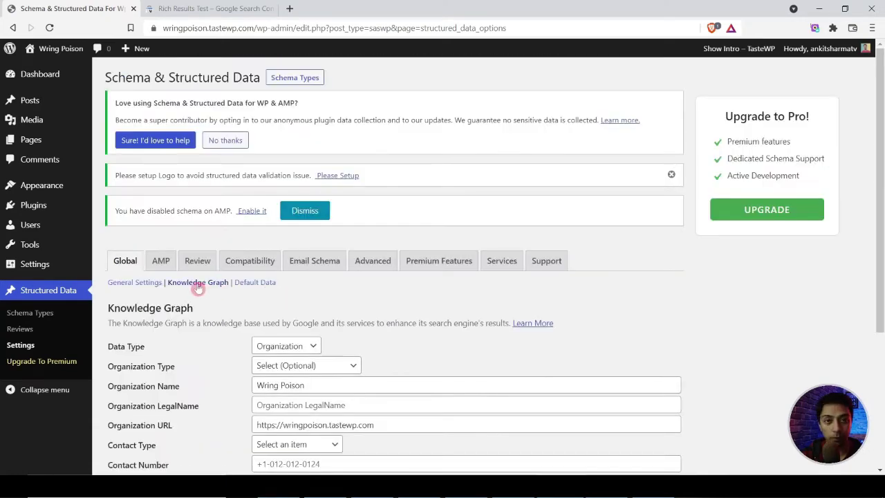
click(168, 267)
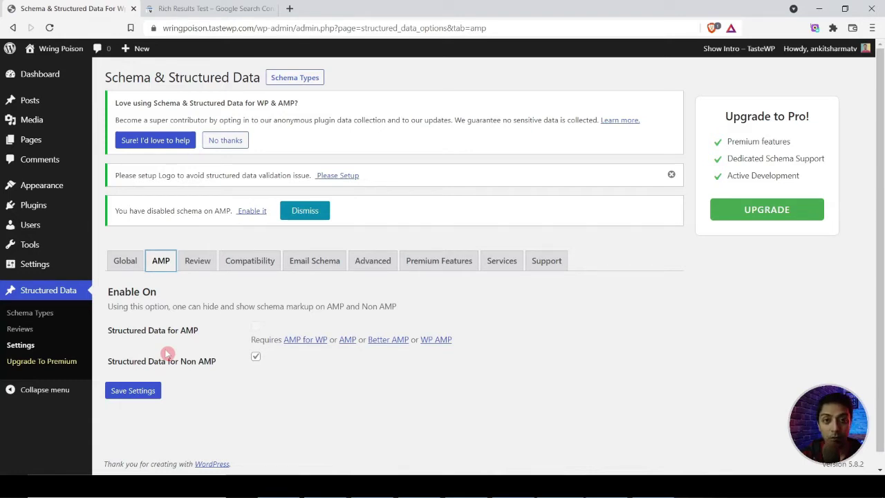
Go to Structured Data's Schema Types list and start adding a new schema type
click(251, 334)
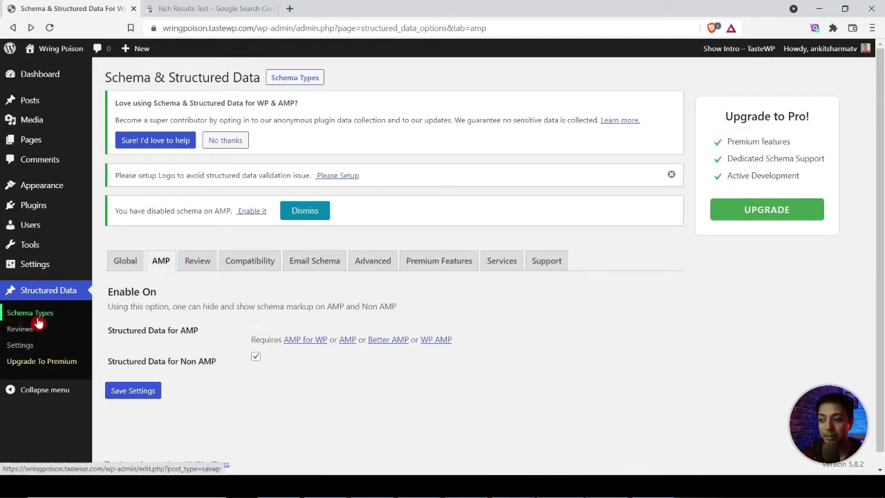
click(38, 322)
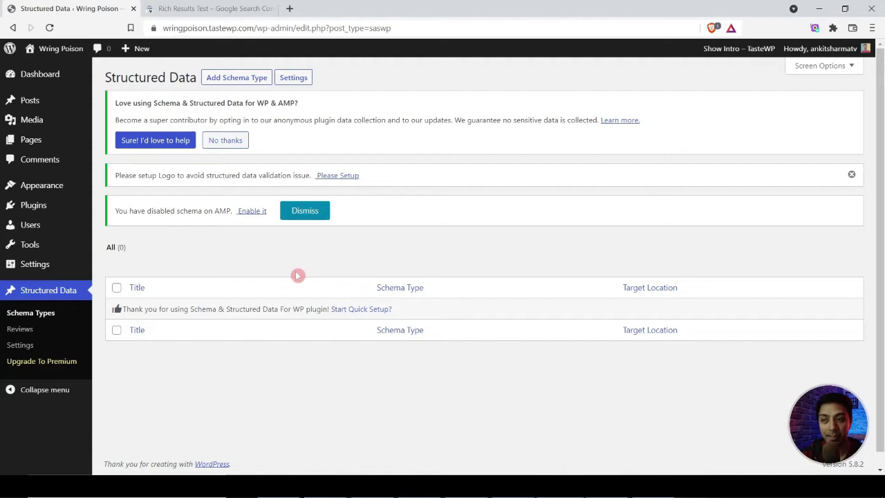
click(214, 81)
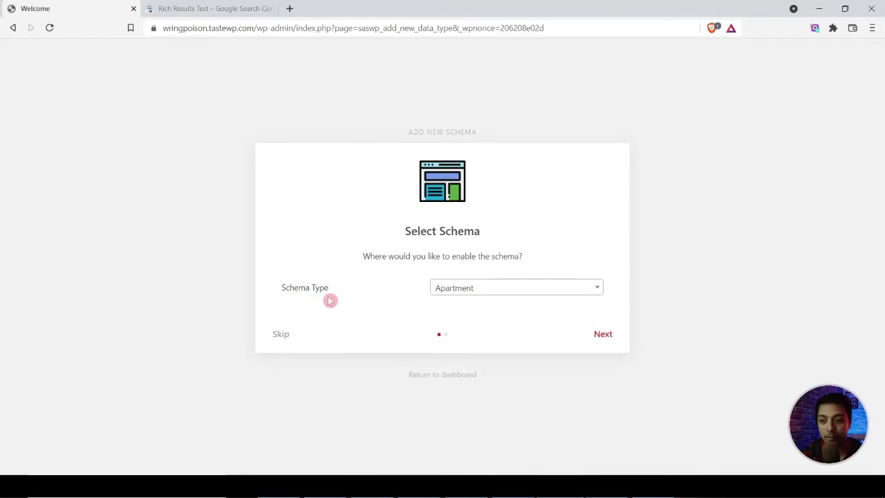
Choose FAQ as the schema type and continue to the placement step
click(510, 286)
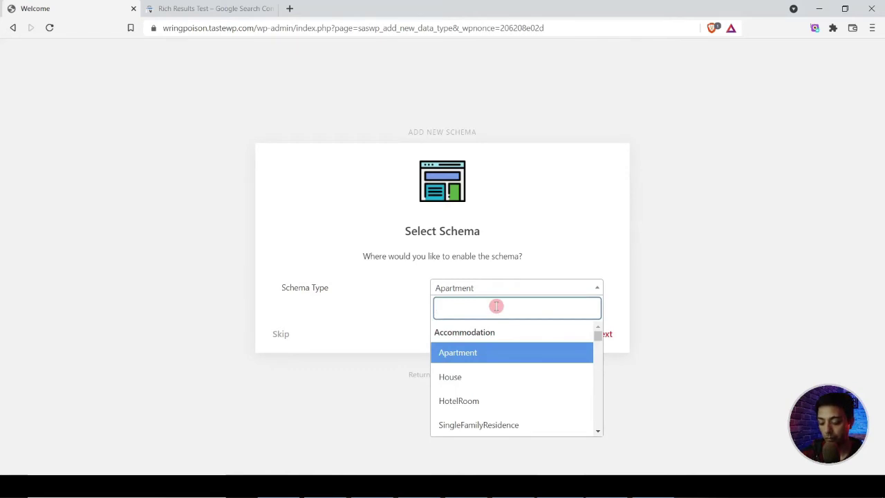
text(fa)
click(469, 399)
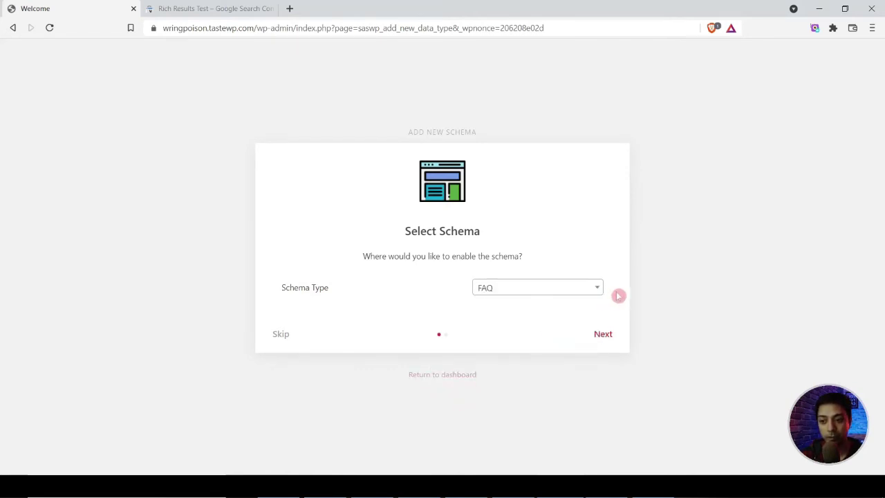
click(602, 334)
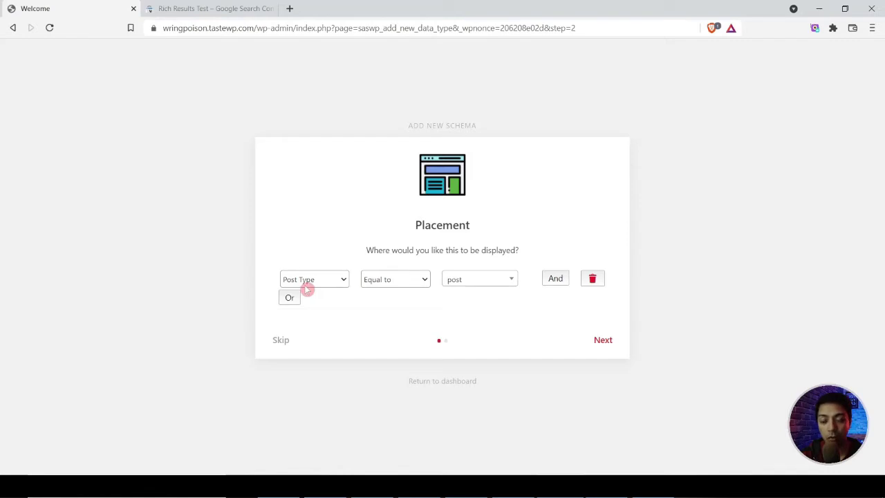
Set the placement rule to Post Type, Equal to, post
click(344, 280)
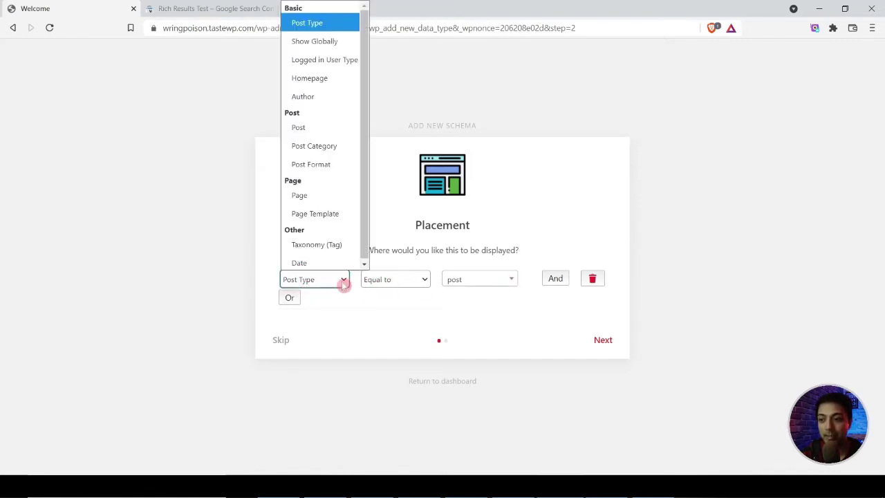
click(350, 27)
click(401, 282)
click(405, 292)
click(491, 280)
click(485, 302)
click(492, 280)
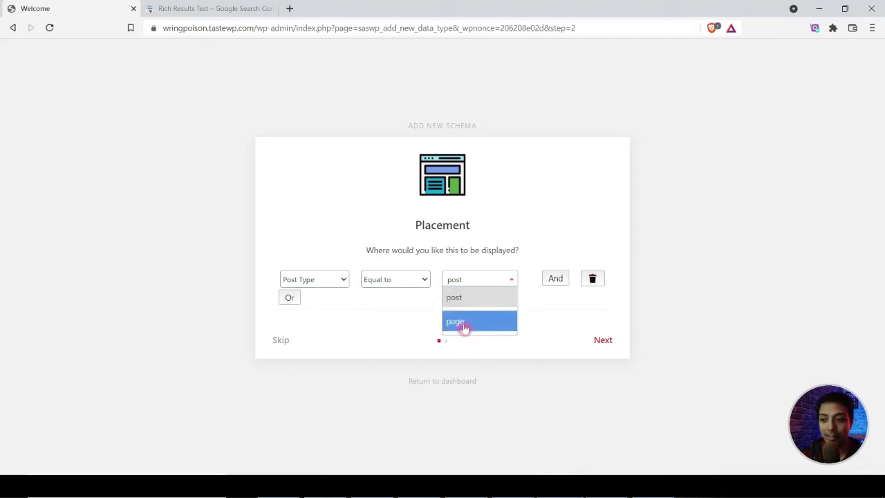
click(501, 247)
Try a single-Post condition, restore Post Type Equal to post, and save the schema
click(343, 285)
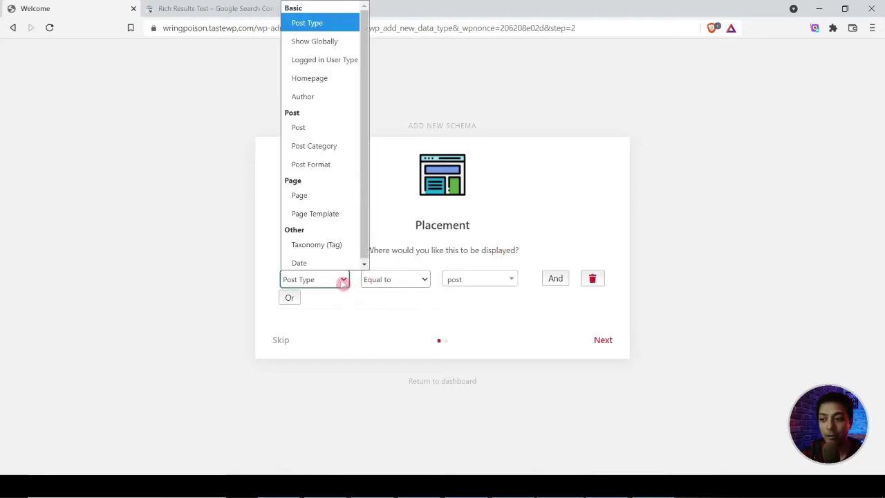
click(318, 127)
click(416, 285)
click(484, 280)
click(557, 321)
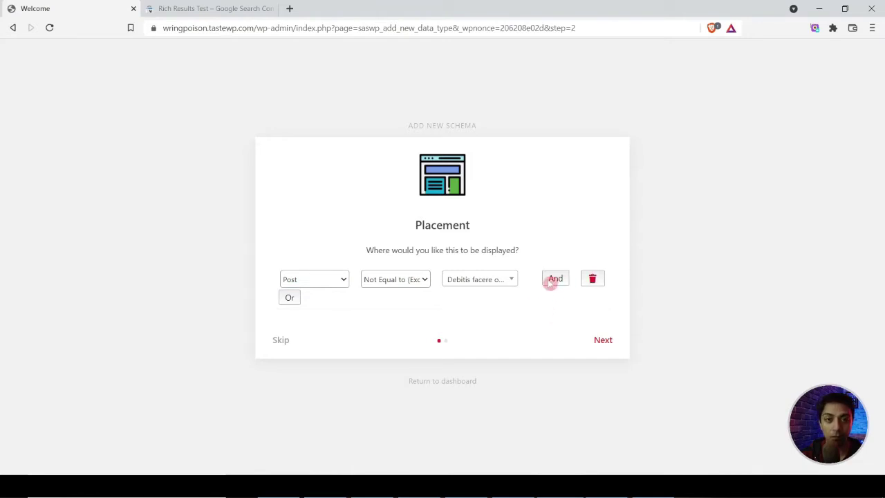
click(320, 280)
click(319, 22)
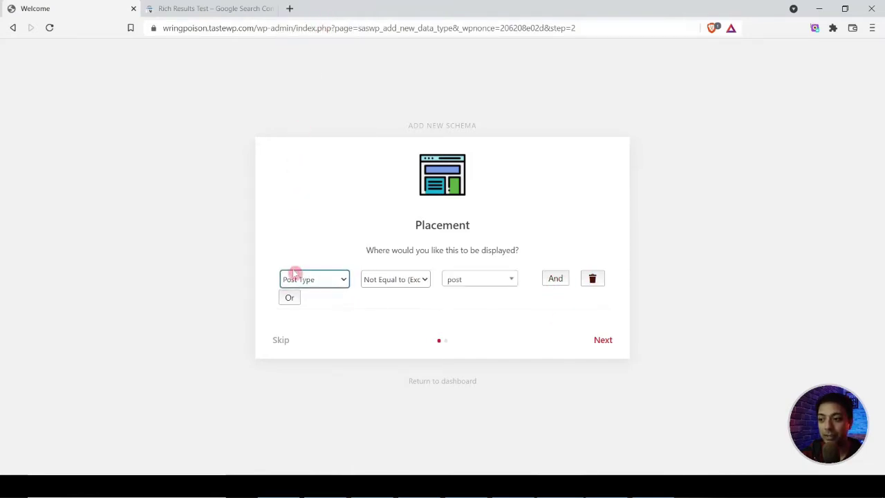
click(367, 280)
click(386, 296)
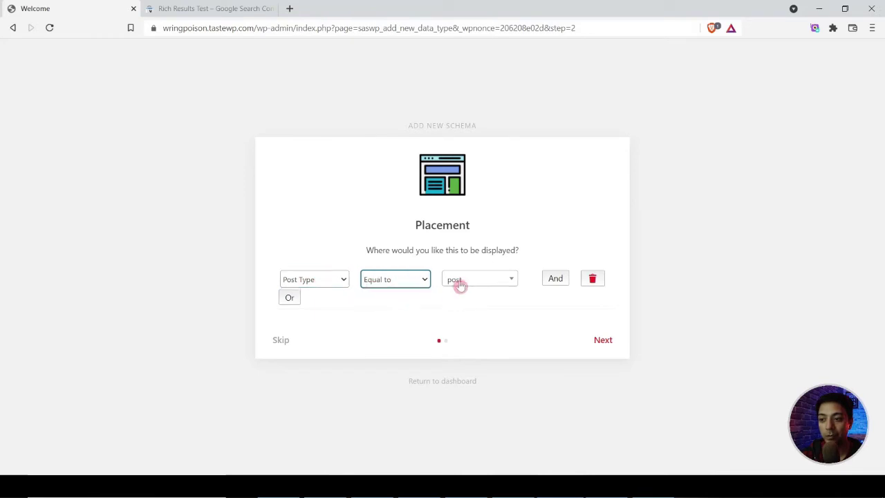
click(603, 342)
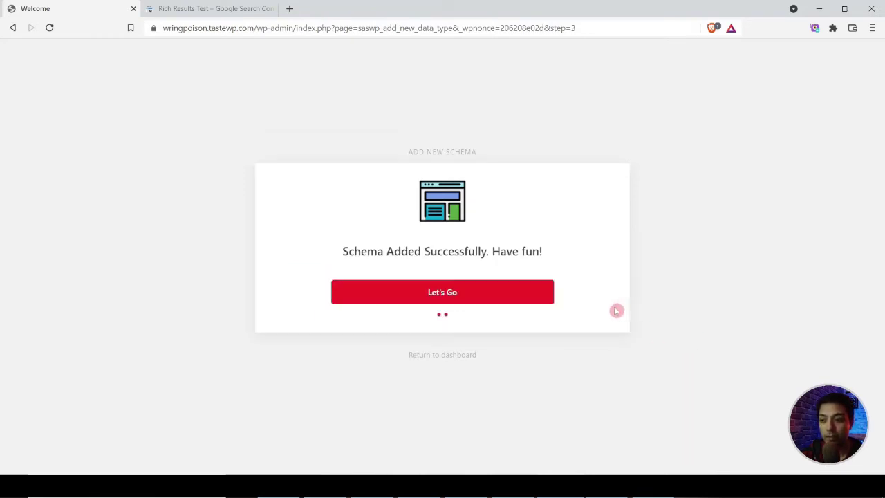
Open the new FAQ schema's settings page, then return to the Posts list
click(425, 296)
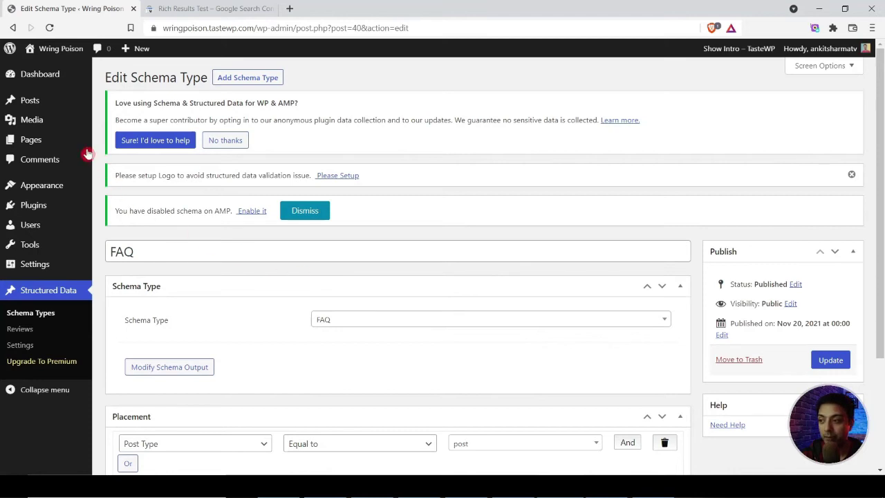
click(45, 108)
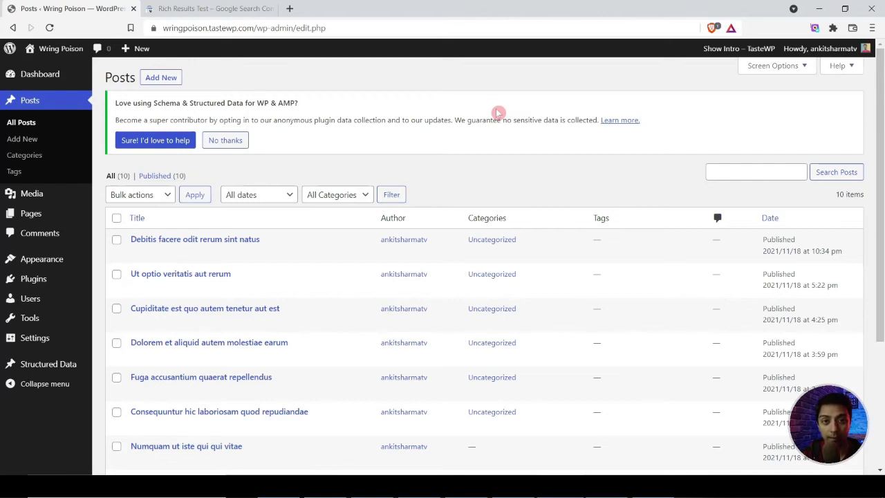
Return to the Rich Results Test still showing the earlier no-items-detected result
click(217, 9)
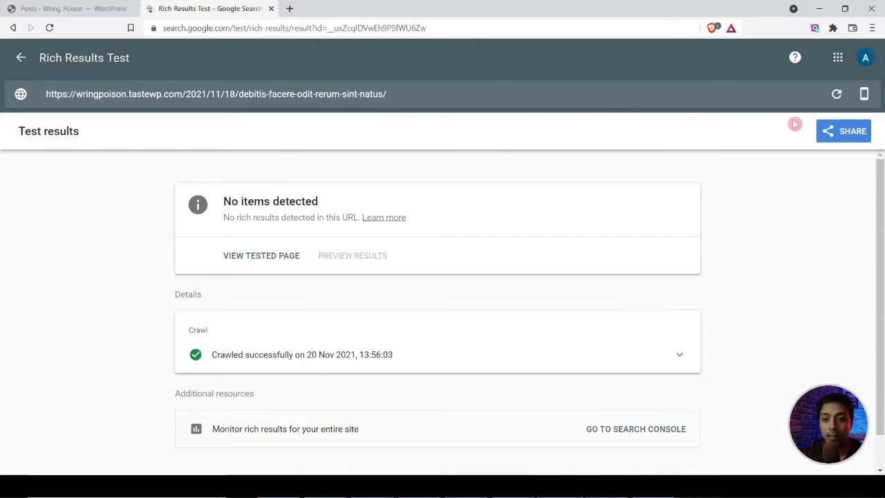
Re-test the post URL and expand the FAQ item's missing 'mainEntity' error
click(836, 94)
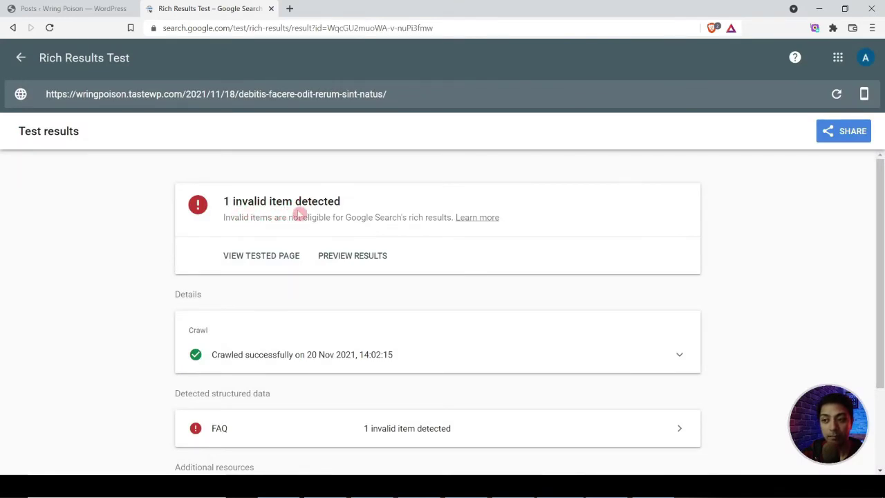
scroll(371, 304, down, 2)
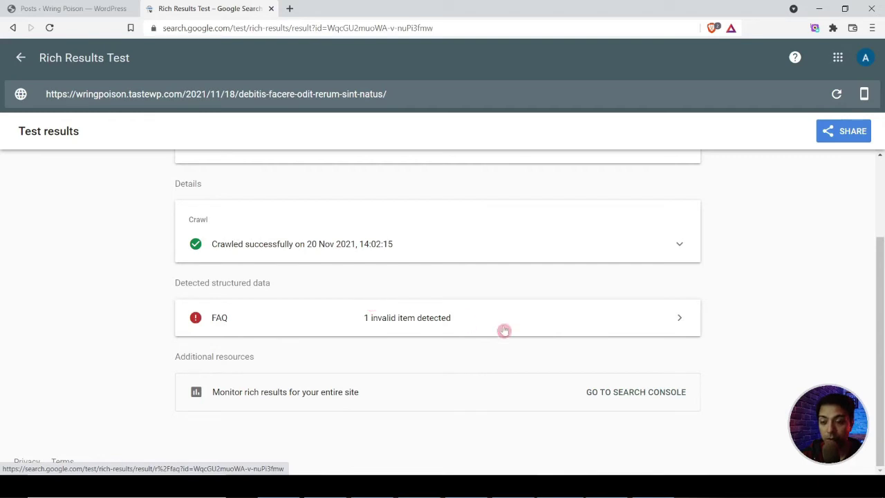
click(697, 321)
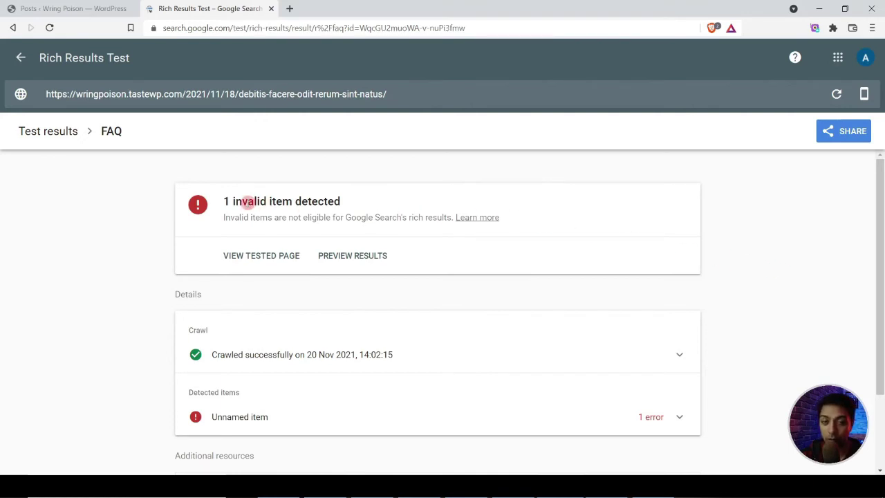
click(680, 417)
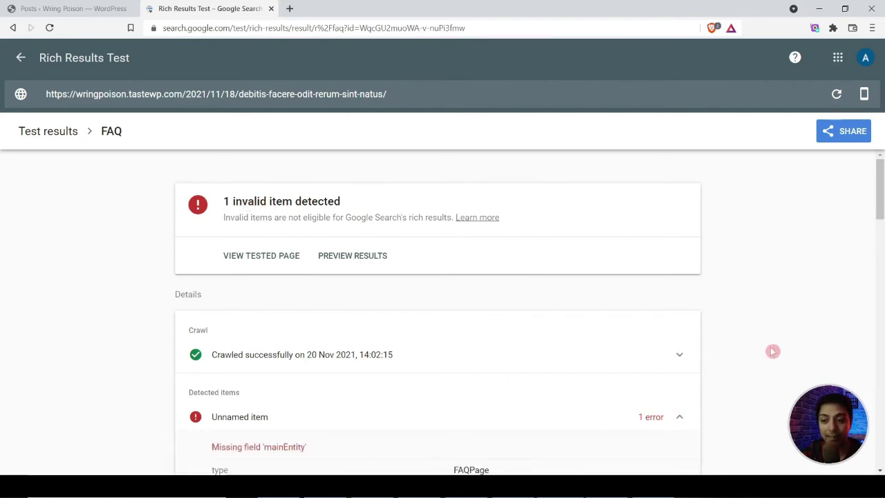
scroll(786, 341, down, 3)
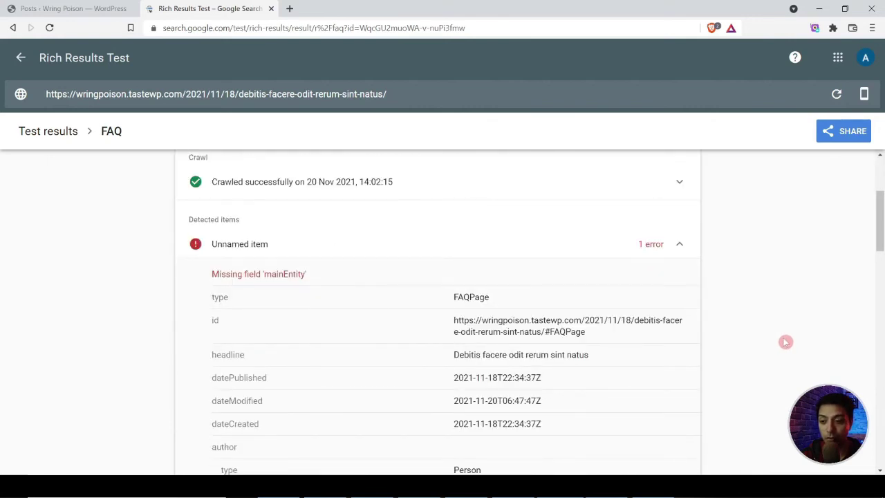
scroll(293, 339, down, 3)
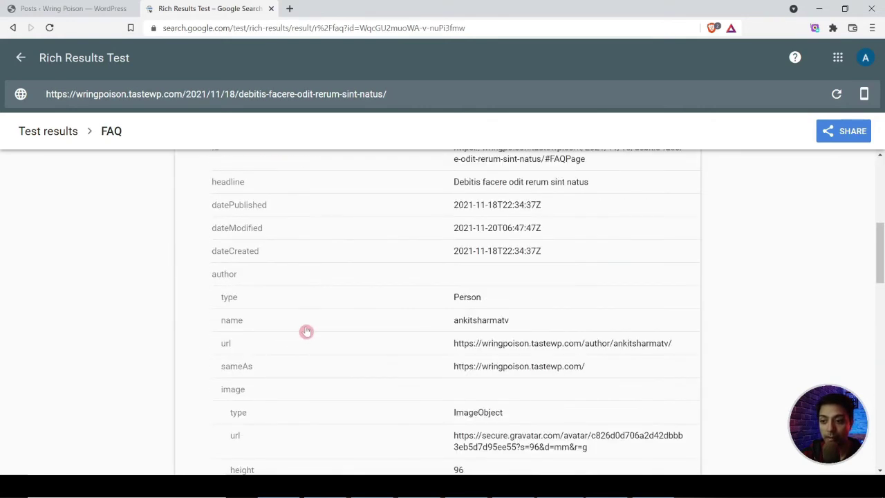
scroll(306, 331, down, 4)
scroll(403, 340, down, 4)
scroll(403, 339, up, 14)
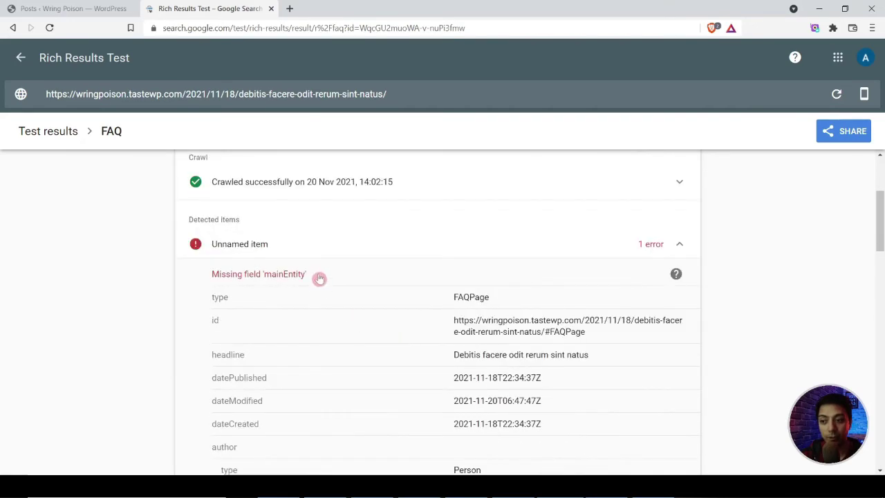
Open the post 'Debitis facere odit rerum sint natus' and switch its FAQ schema to manual editing
click(72, 8)
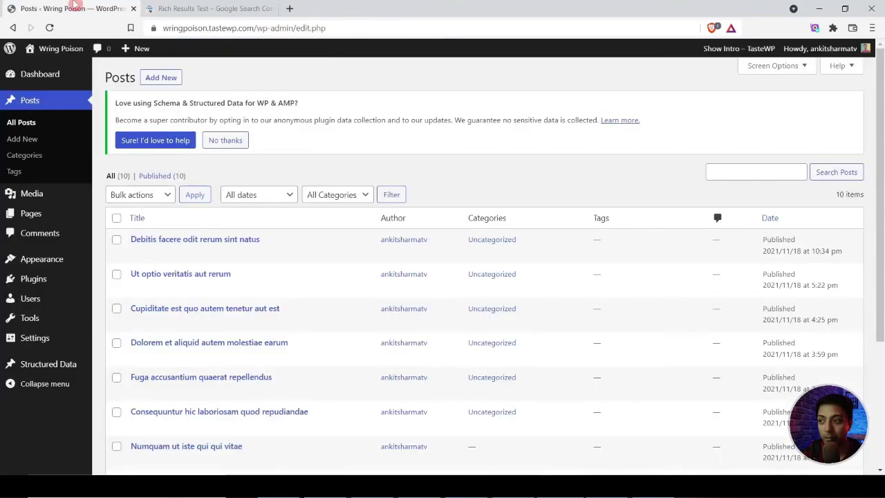
click(140, 255)
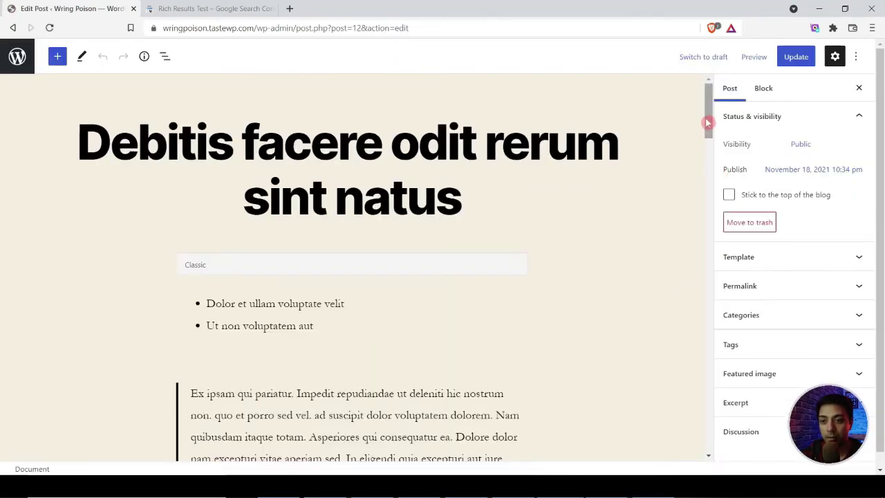
scroll(708, 116, down, 2)
drag(708, 116, 712, 449)
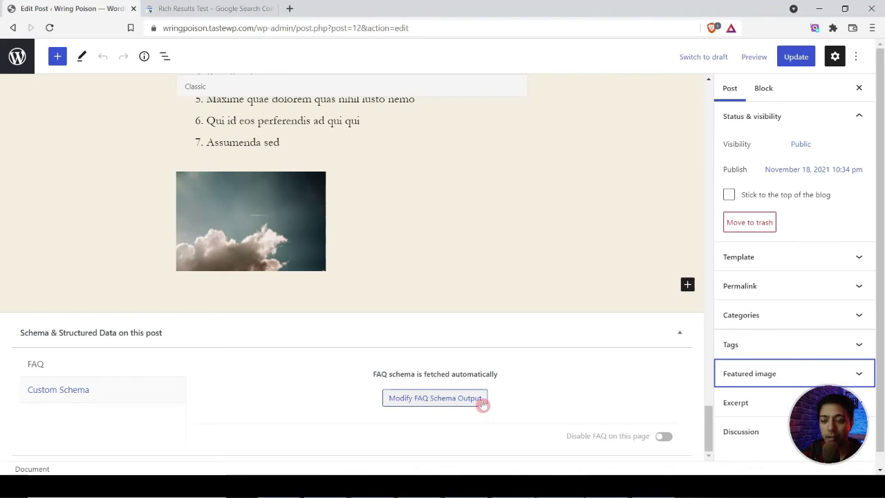
click(404, 401)
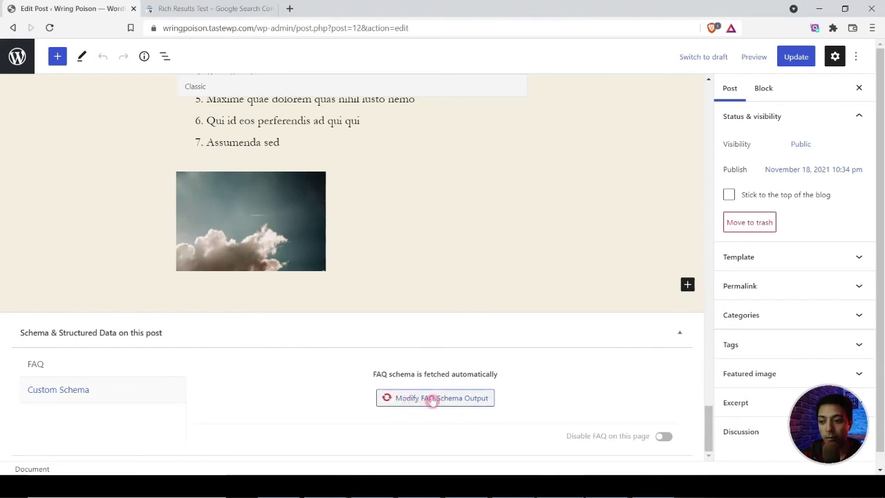
scroll(581, 359, down, 1)
scroll(580, 359, down, 2)
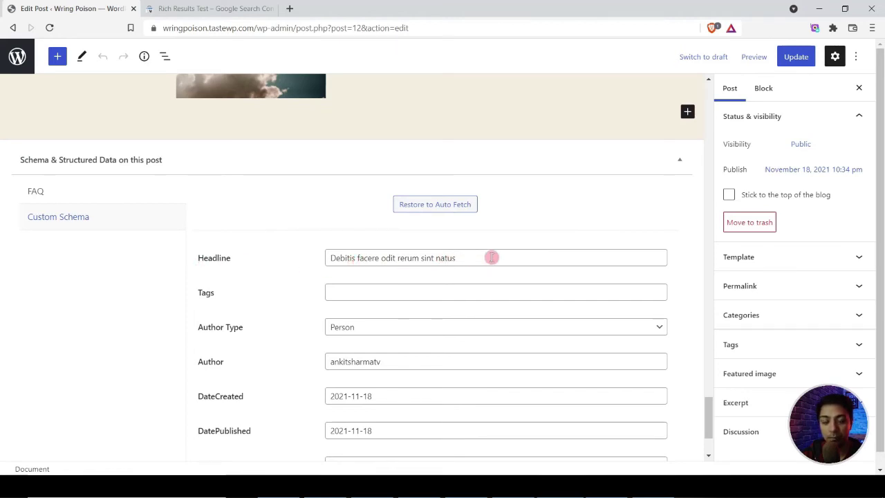
click(412, 290)
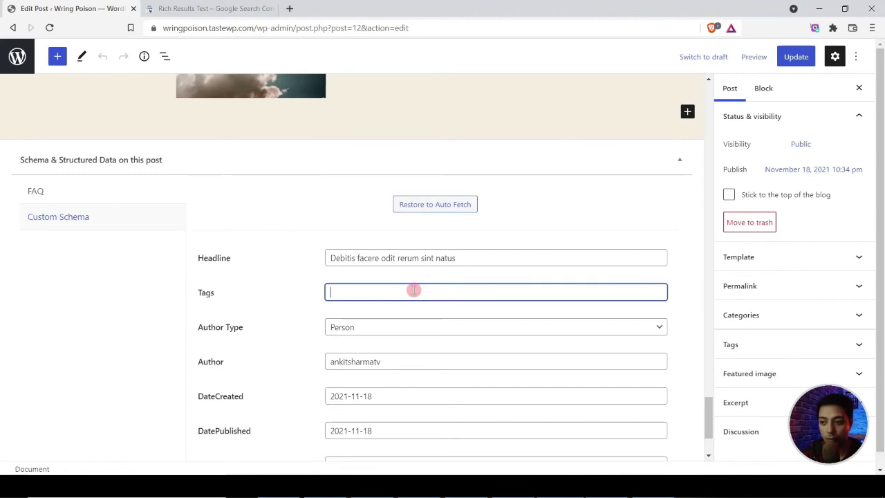
Keep Author Type as Person and set DateCreated, DatePublished and DateModified to 20 November 2021
click(361, 332)
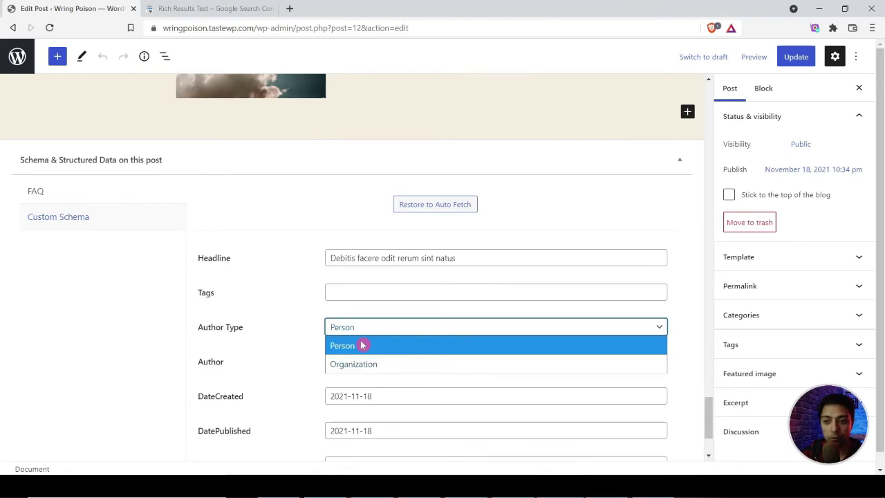
click(361, 345)
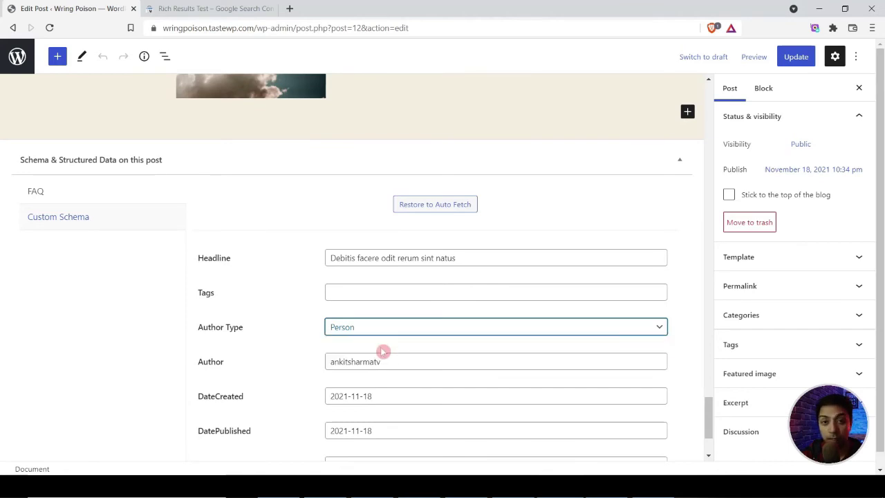
scroll(377, 344, down, 1)
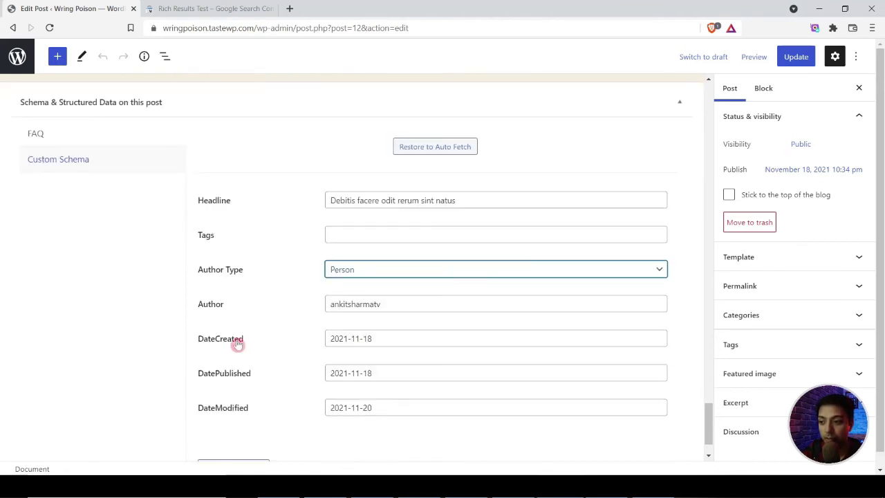
click(376, 338)
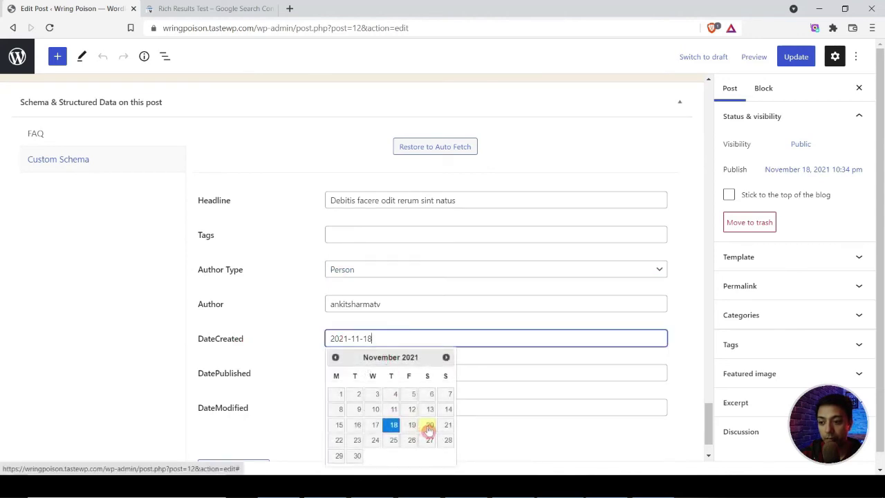
click(429, 424)
click(396, 372)
click(430, 322)
click(400, 408)
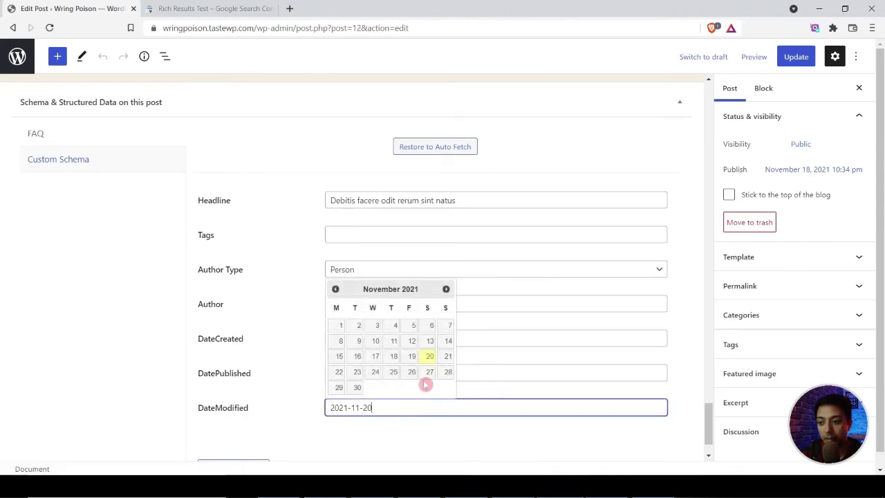
click(431, 358)
scroll(486, 353, down, 1)
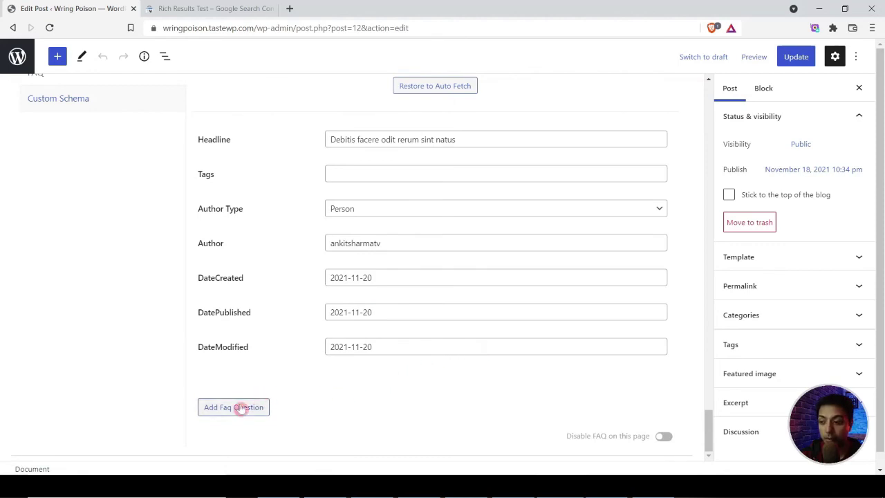
Add FAQ question 'Lorem ipsum dolor siete amiete question -1' with answer 'Lorem ipsum dolor siete amiete Ans -1'
click(216, 413)
scroll(122, 295, down, 2)
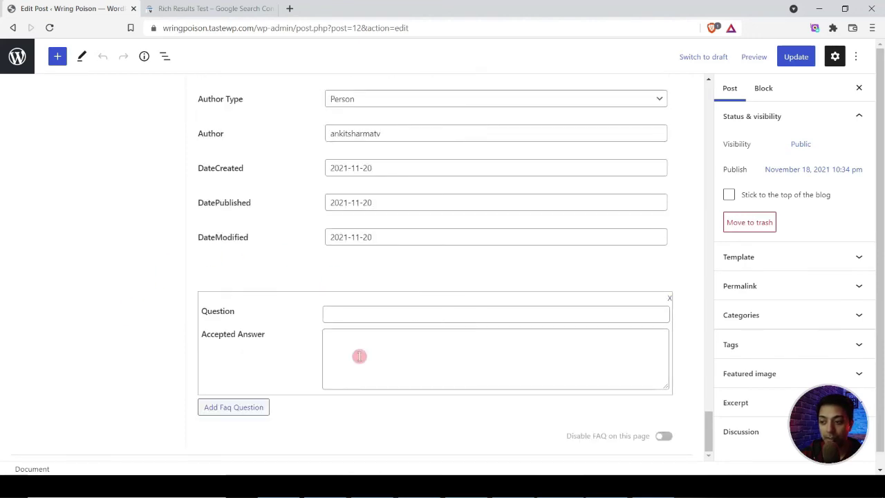
click(371, 317)
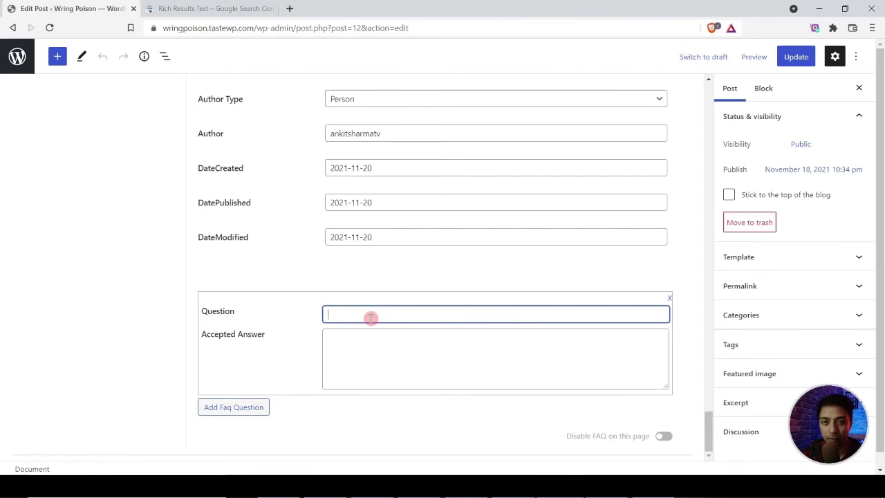
text(Lorem ipsum dolor siete amiete question -1)
key(Tab)
text(Lorem ipsum dolor siete amiete Ans -1)
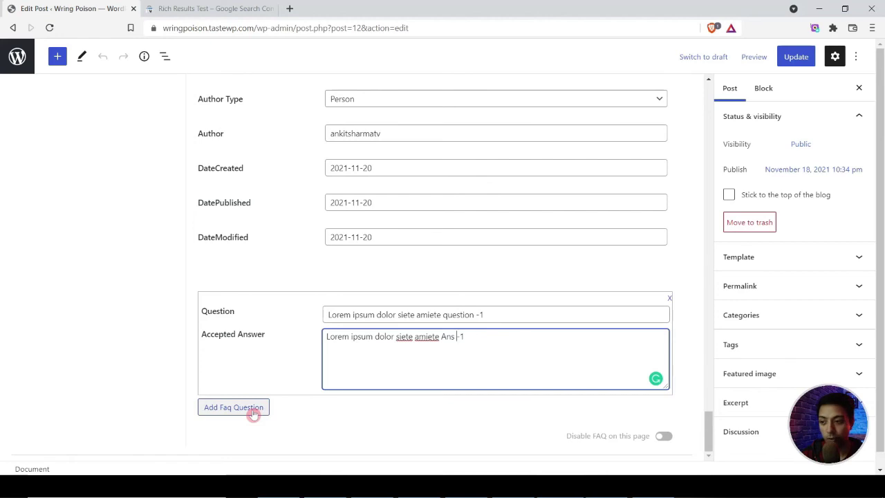
Add FAQ question 'Lorem ipsum dolor siete amiete question -2' with answer 'Lorem ipsum dolor siete amiete Ans -2'
click(234, 407)
text(Lorem ipsum dolor siete amiete question -2)
key(Tab)
text(Lorem ipsum dolor siete amiete Ans -2)
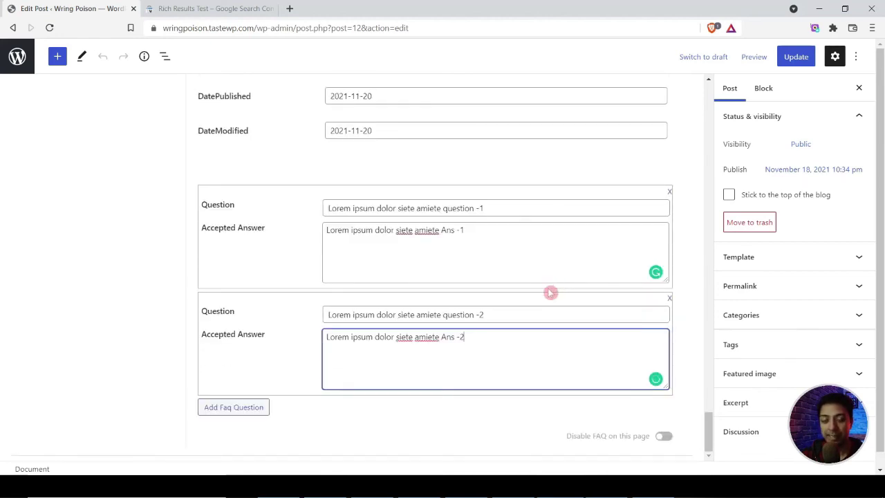
Update the post and go back to the Rich Results Test
scroll(458, 300, up, 5)
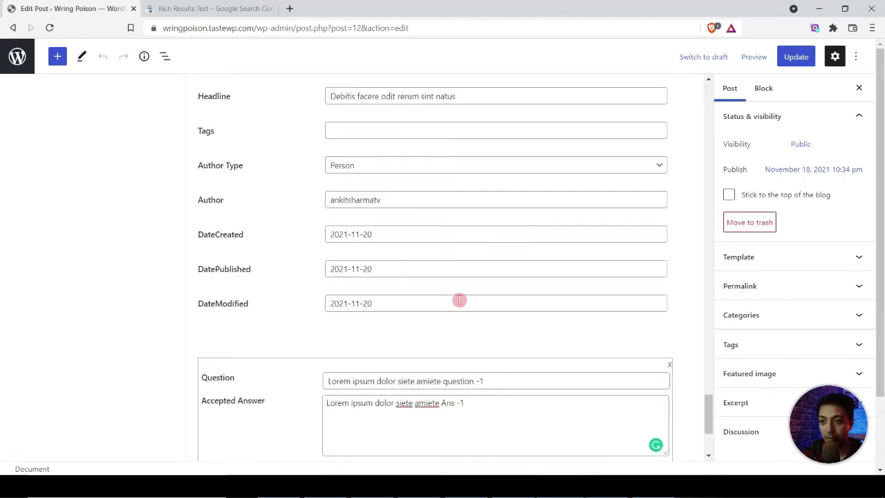
click(795, 61)
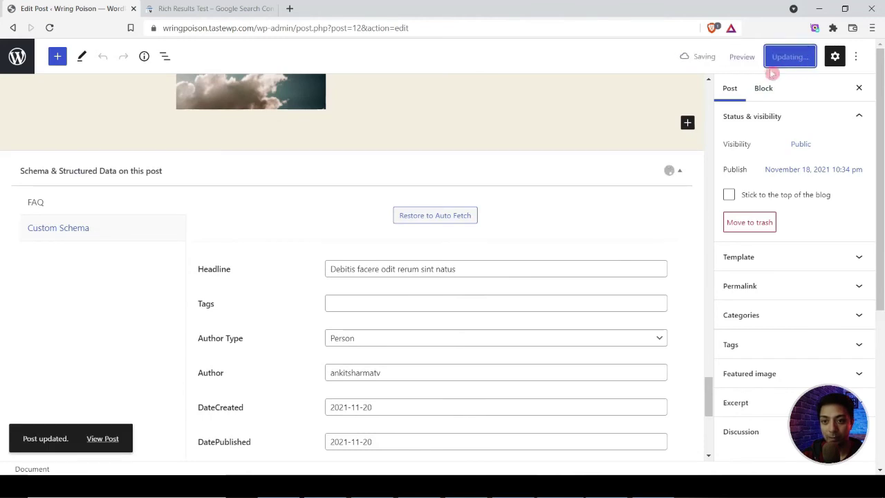
click(235, 8)
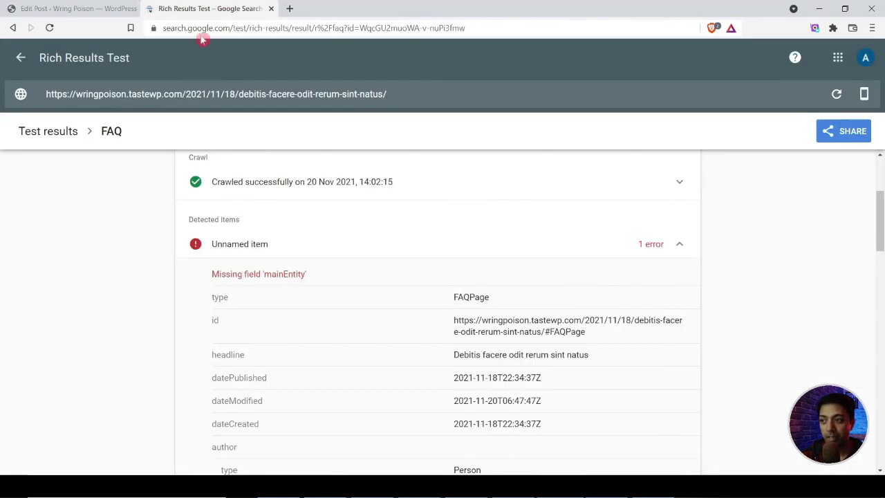
Retest the post URL, confirm the FAQ item lists both question-answer pairs, then return to WordPress
click(835, 98)
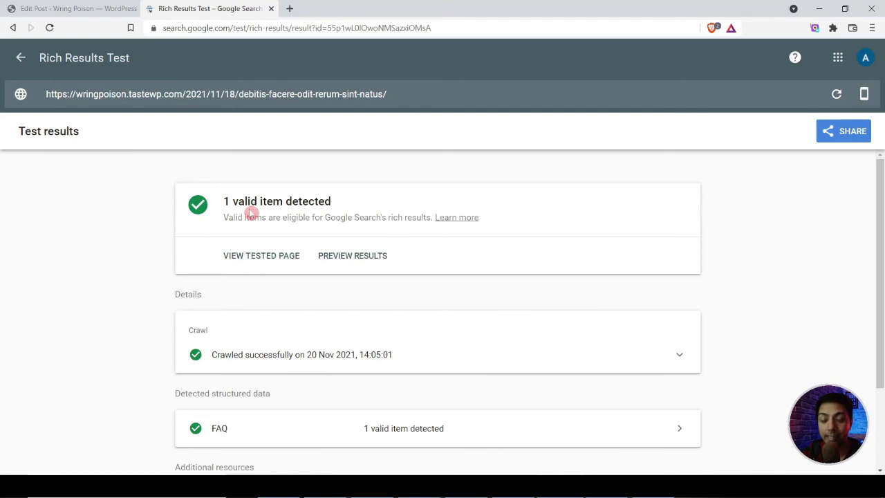
scroll(318, 238, down, 2)
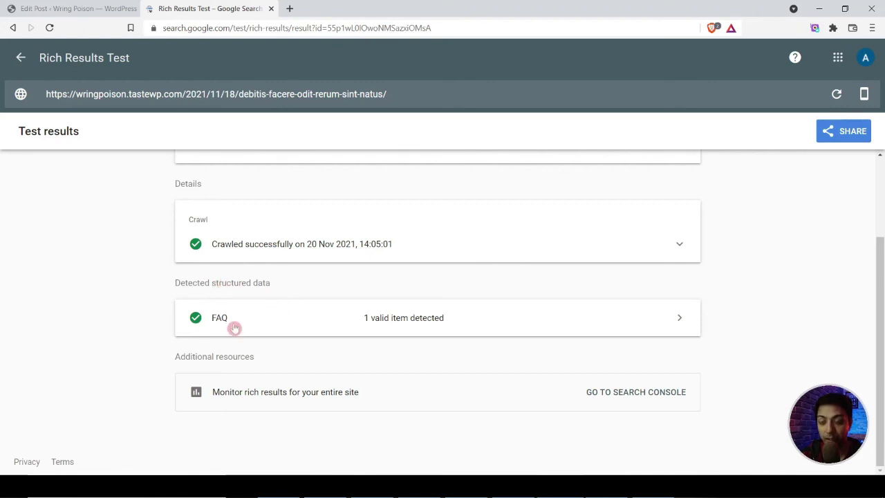
click(680, 318)
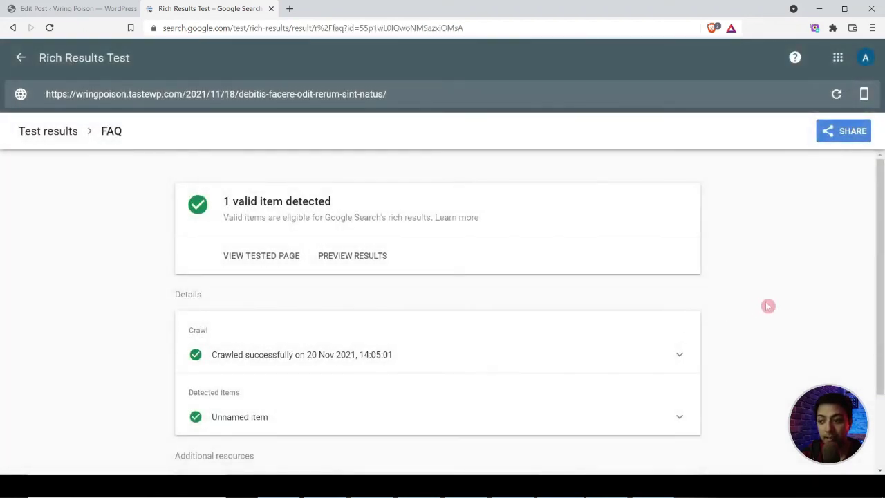
scroll(767, 306, down, 2)
click(670, 330)
scroll(660, 330, down, 3)
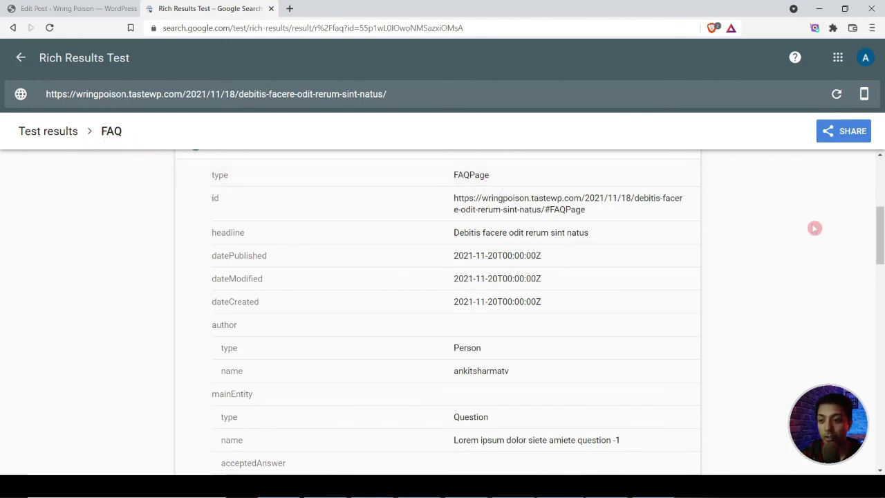
scroll(611, 228, down, 2)
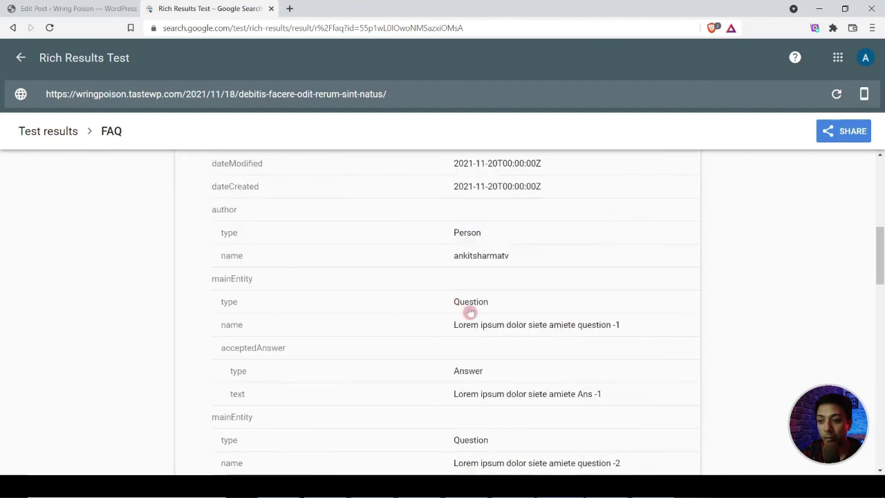
scroll(622, 380, down, 2)
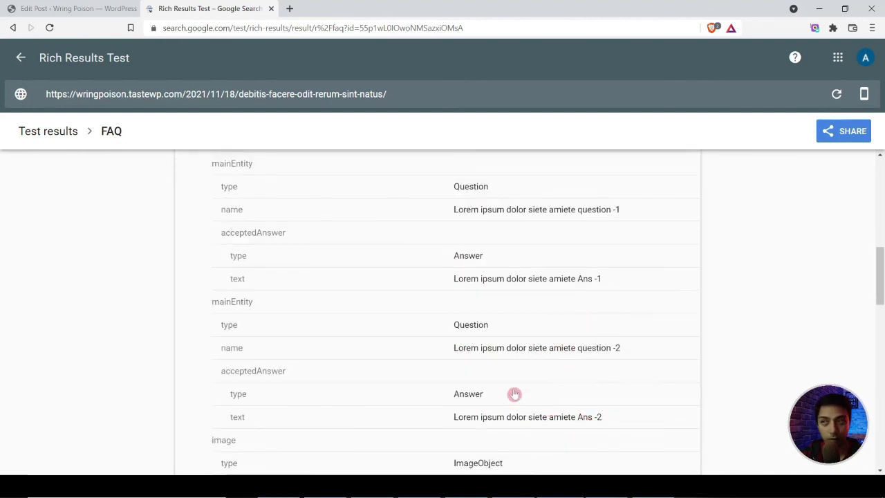
click(73, 8)
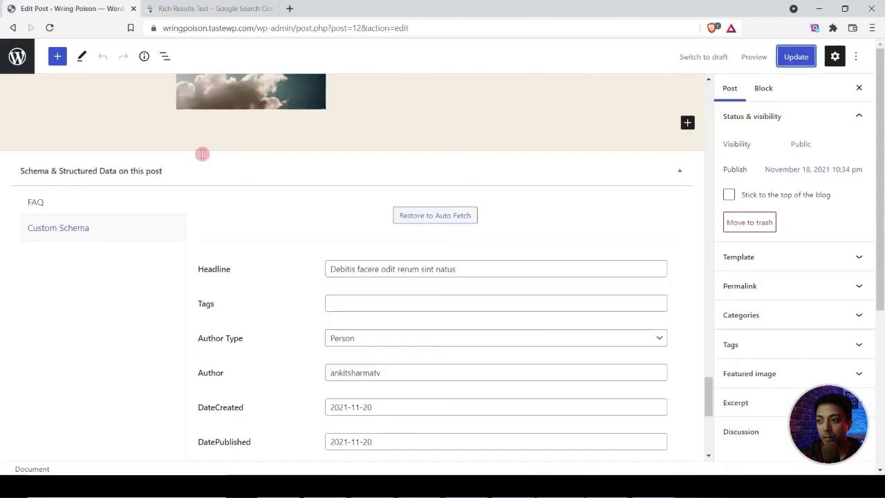
scroll(385, 289, down, 5)
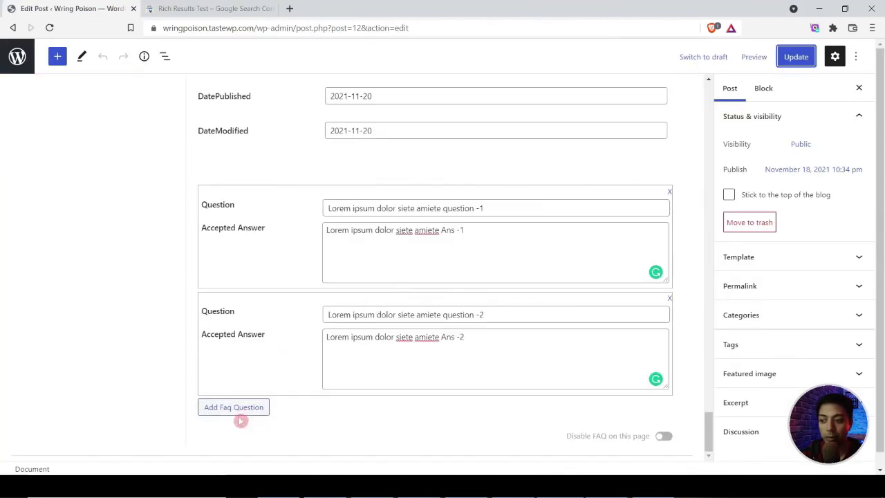